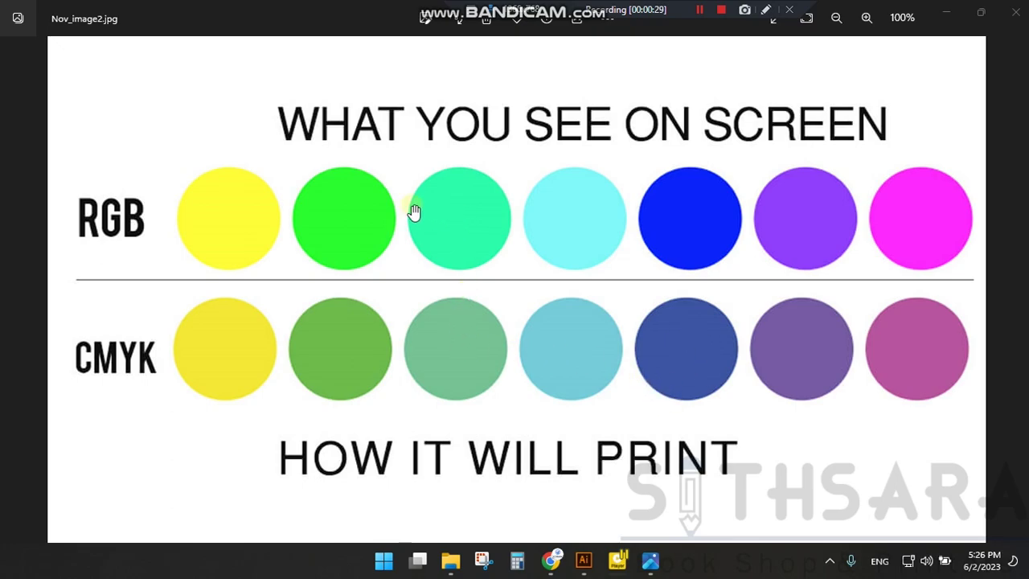
# Step: Open Color Chart from the Colour Match folder in Illustrator by dragging it from File Explorer
pyautogui.click(699, 261)
pyautogui.click(953, 11)
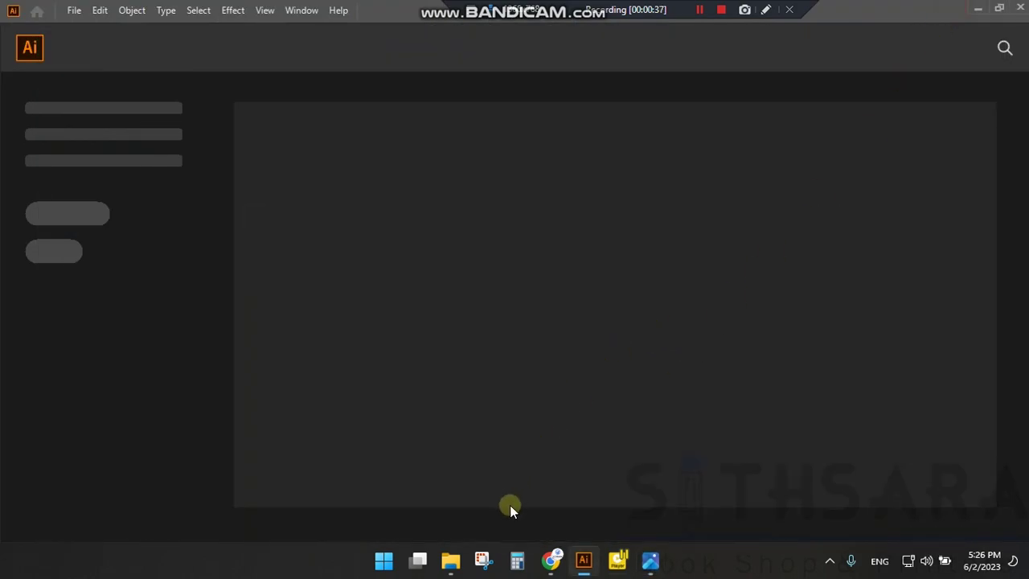
pyautogui.click(450, 560)
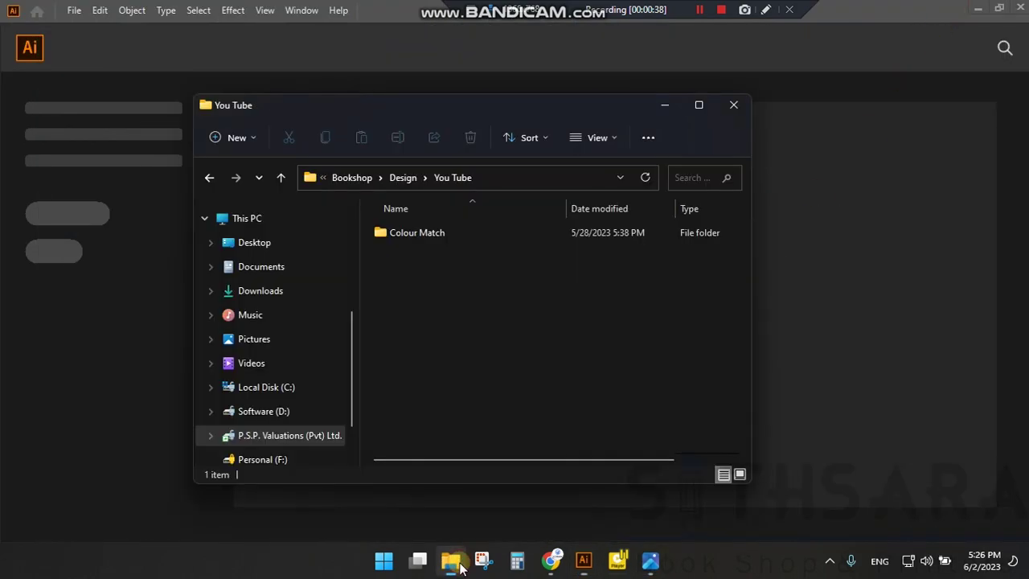
pyautogui.doubleClick(446, 234)
pyautogui.click(497, 242)
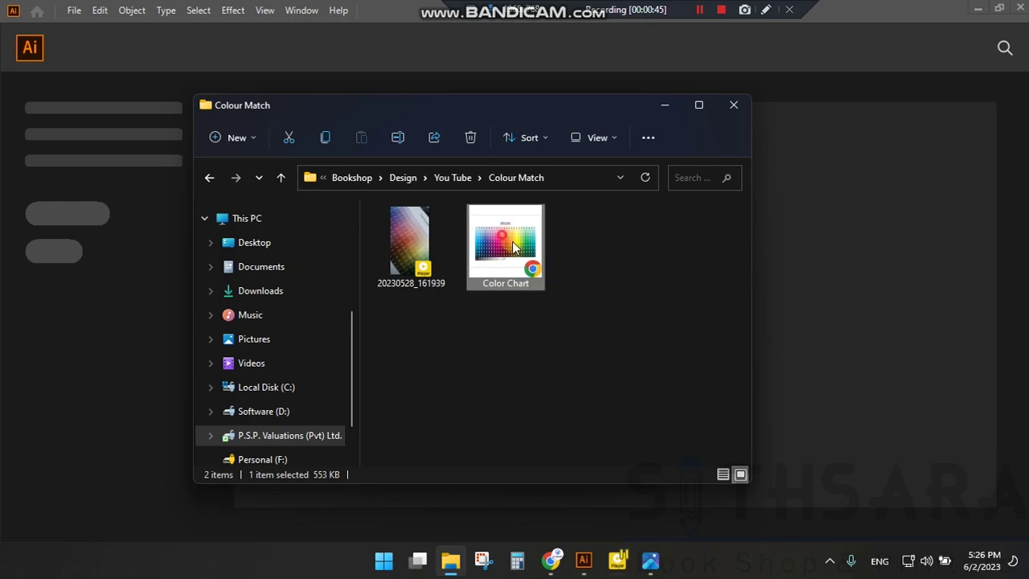
pyautogui.moveTo(512, 241); pyautogui.dragTo(809, 406)
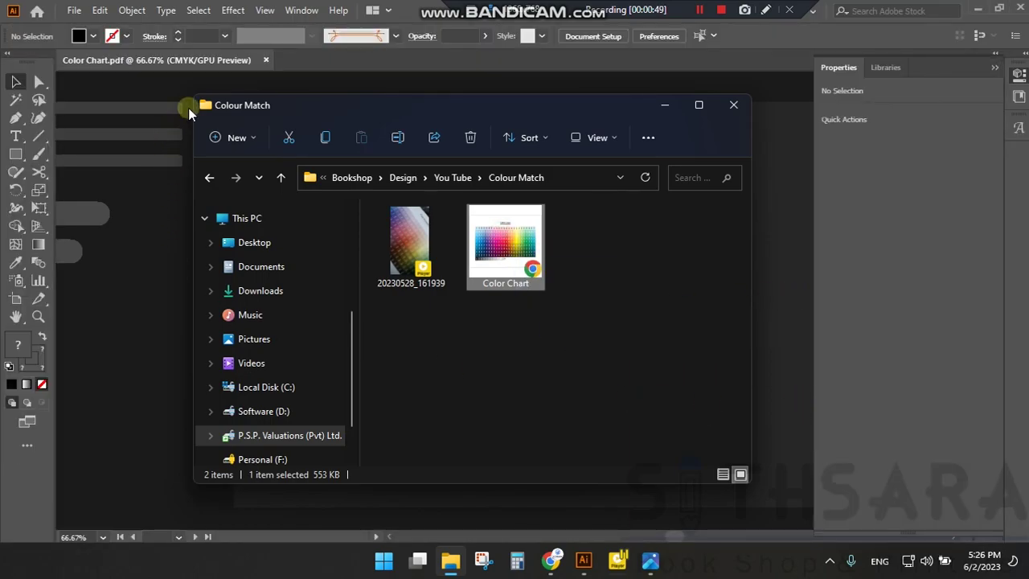
pyautogui.click(111, 130)
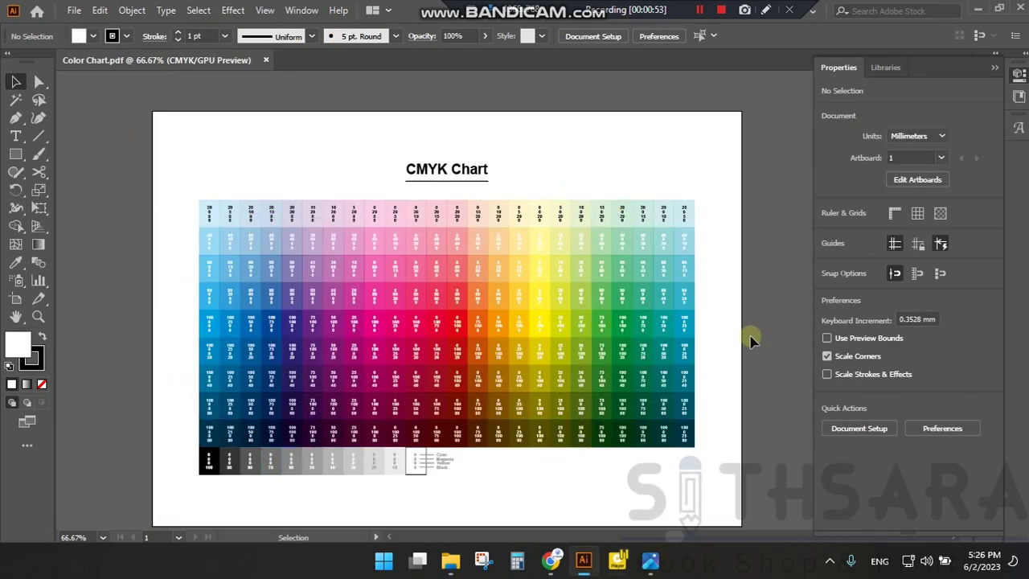
pyautogui.hotkey('ctrl', 'p')
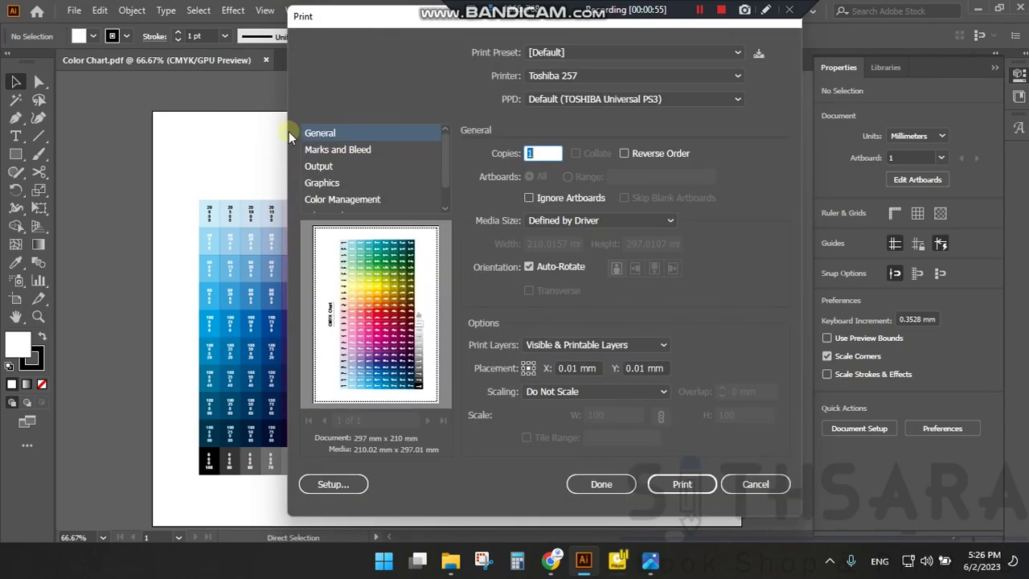
pyautogui.click(755, 486)
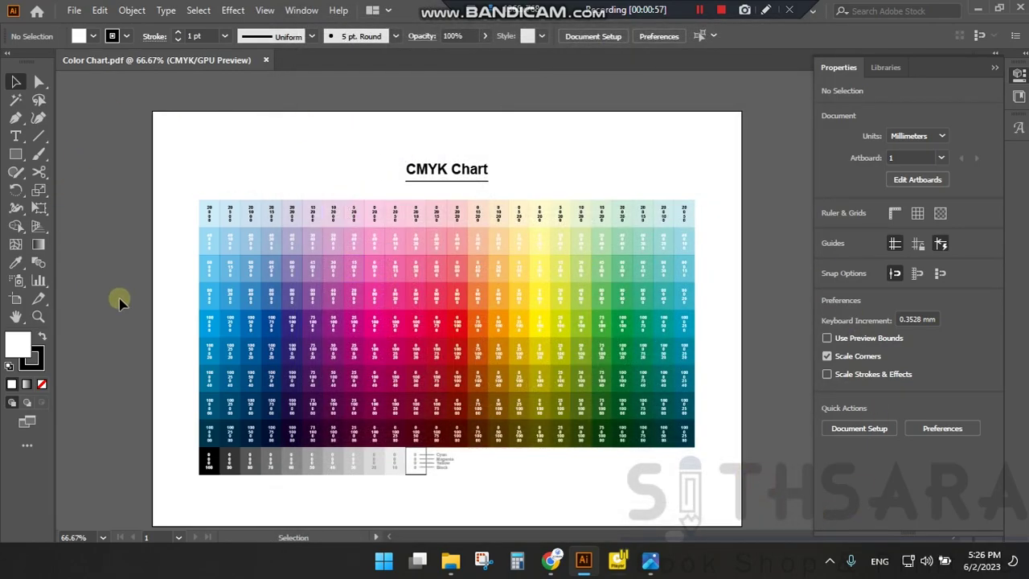
pyautogui.moveTo(477, 480); pyautogui.dragTo(480, 410)
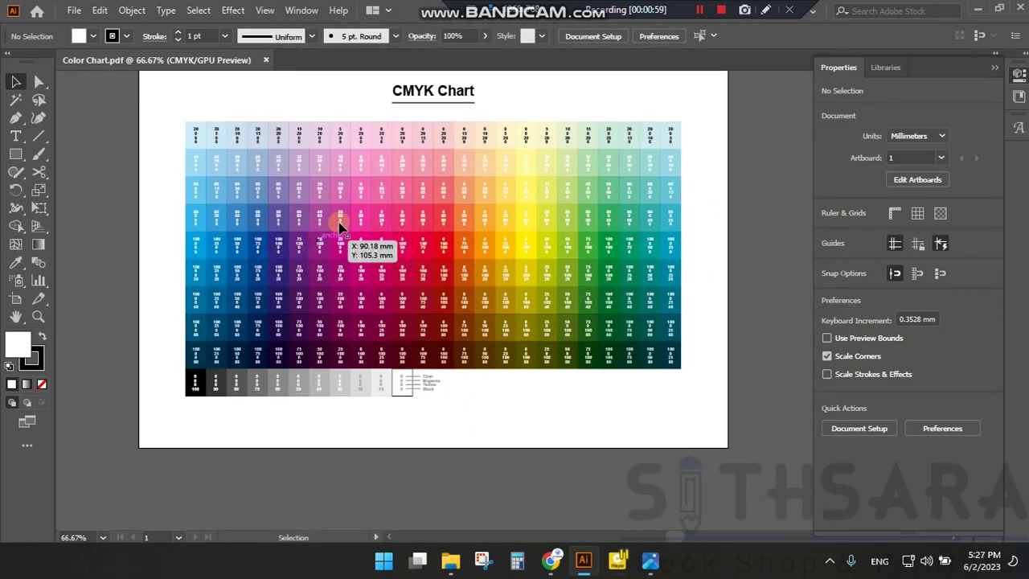
pyautogui.scroll(3, 345, 223)
pyautogui.scroll(-3, 501, 386)
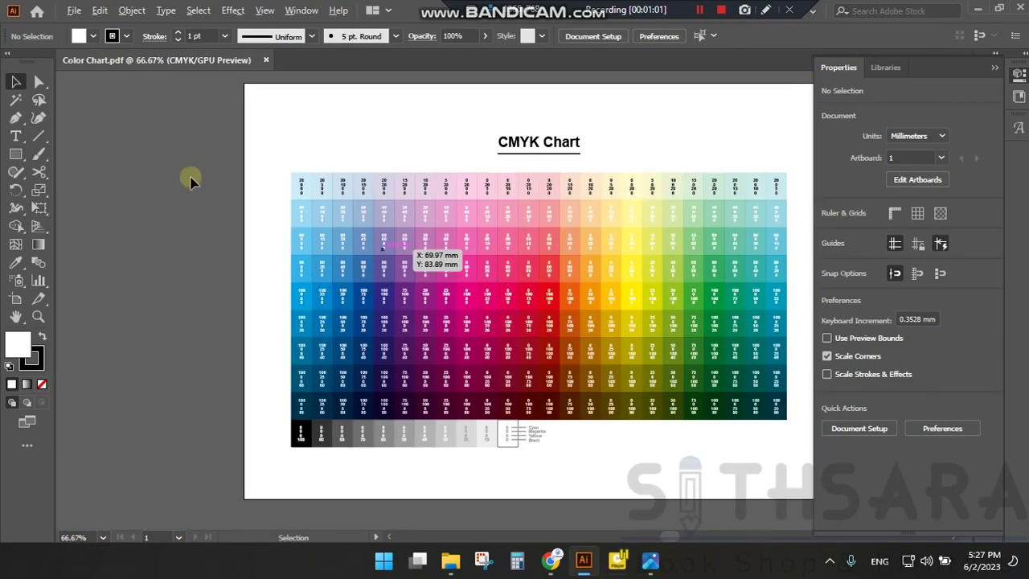
pyautogui.click(74, 11)
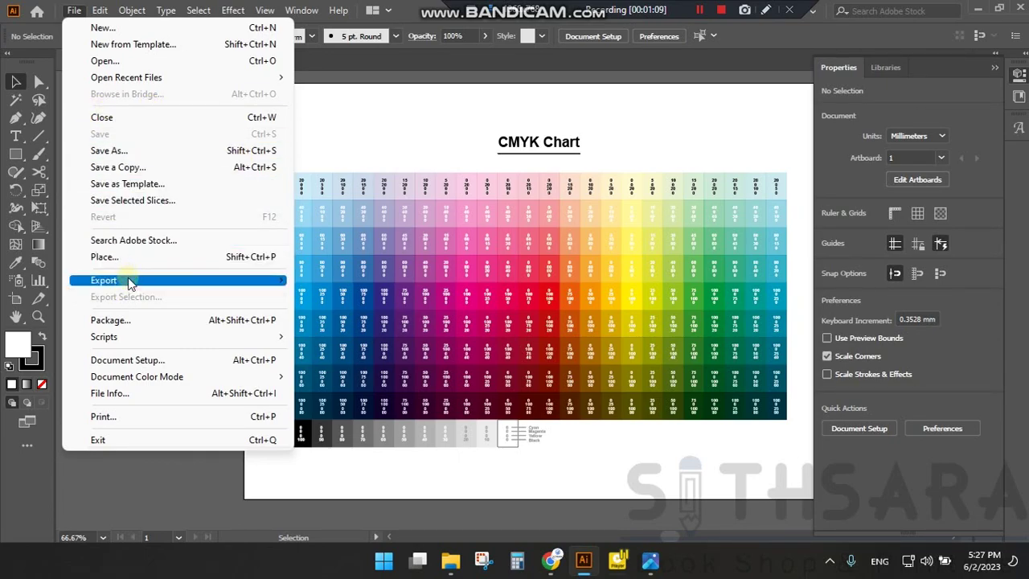
# Step: Set the print settings to printer Xerox WC 7845 PS and media size A4 (210 x 297 mm)
pyautogui.click(126, 416)
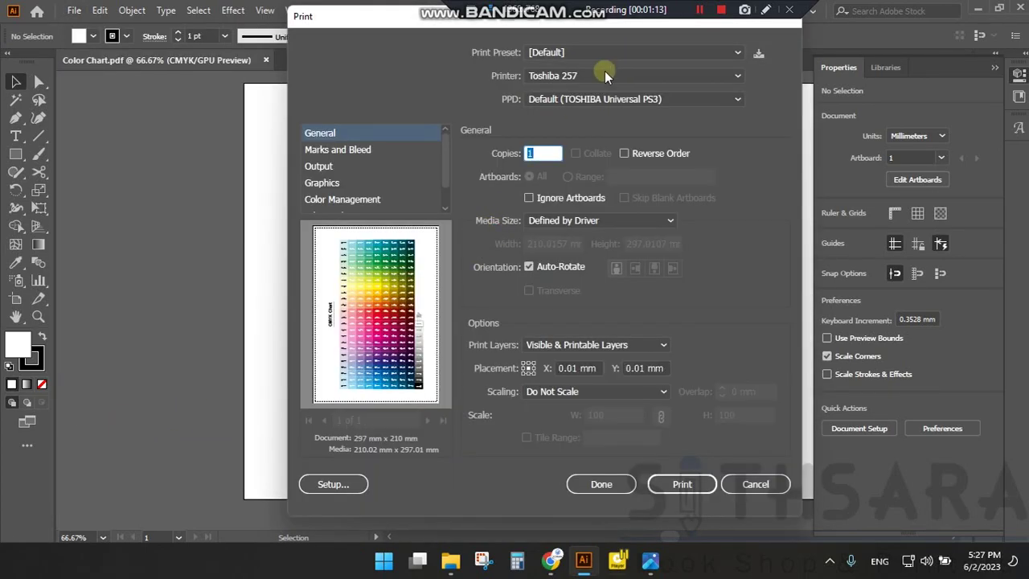
pyautogui.click(605, 75)
pyautogui.click(578, 110)
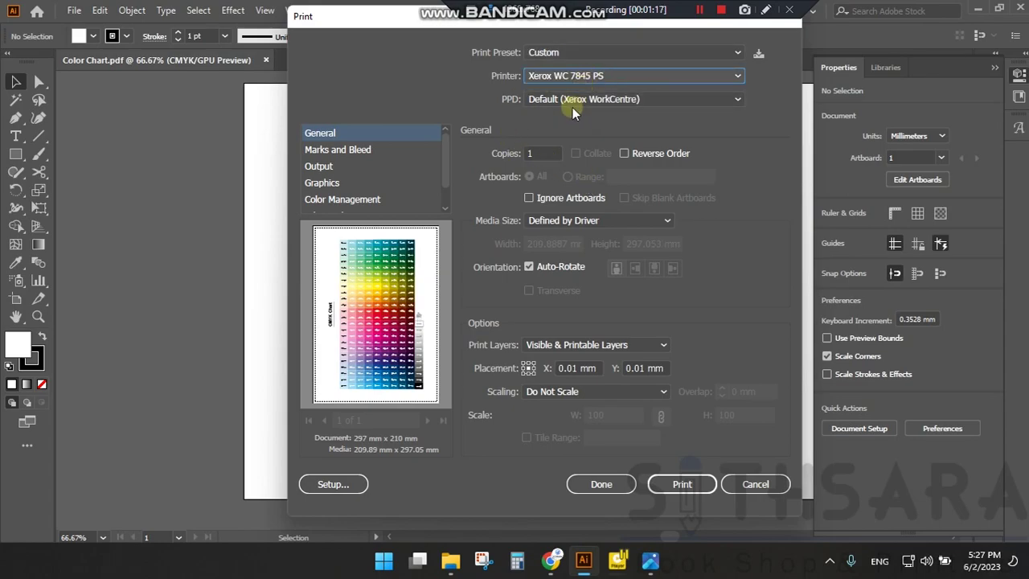
pyautogui.click(563, 220)
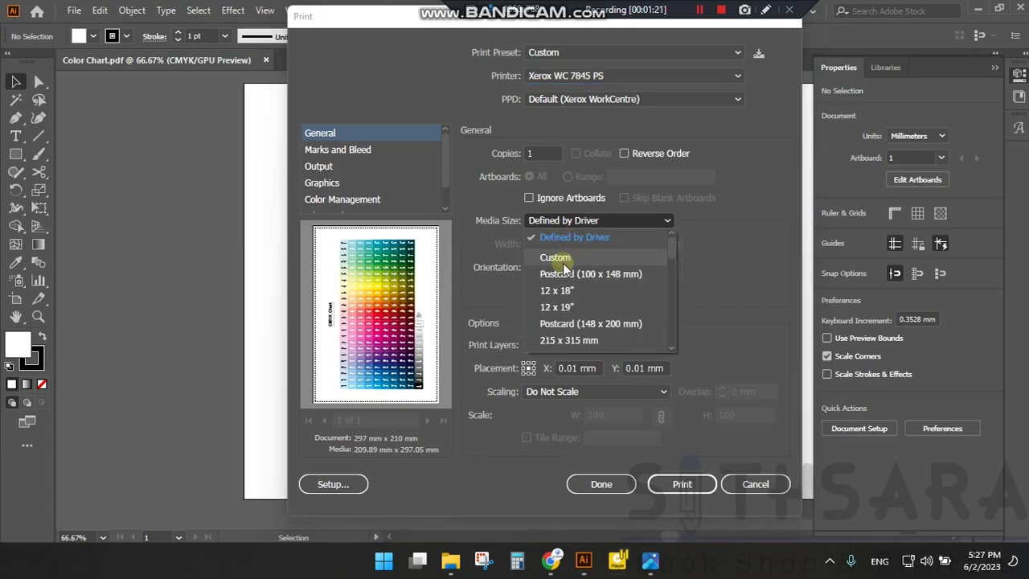
pyautogui.scroll(-2, 563, 261)
pyautogui.click(573, 322)
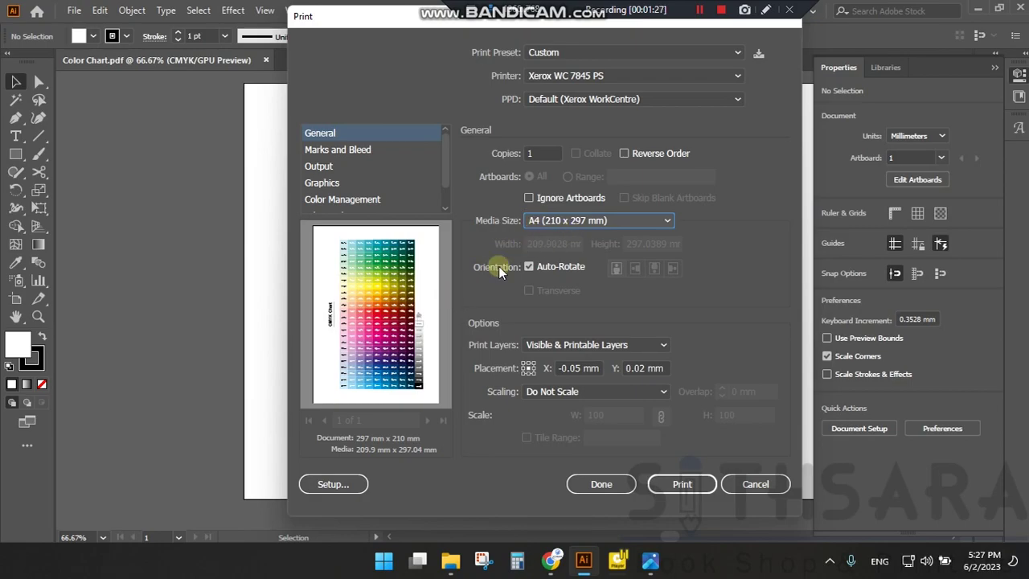
pyautogui.click(344, 487)
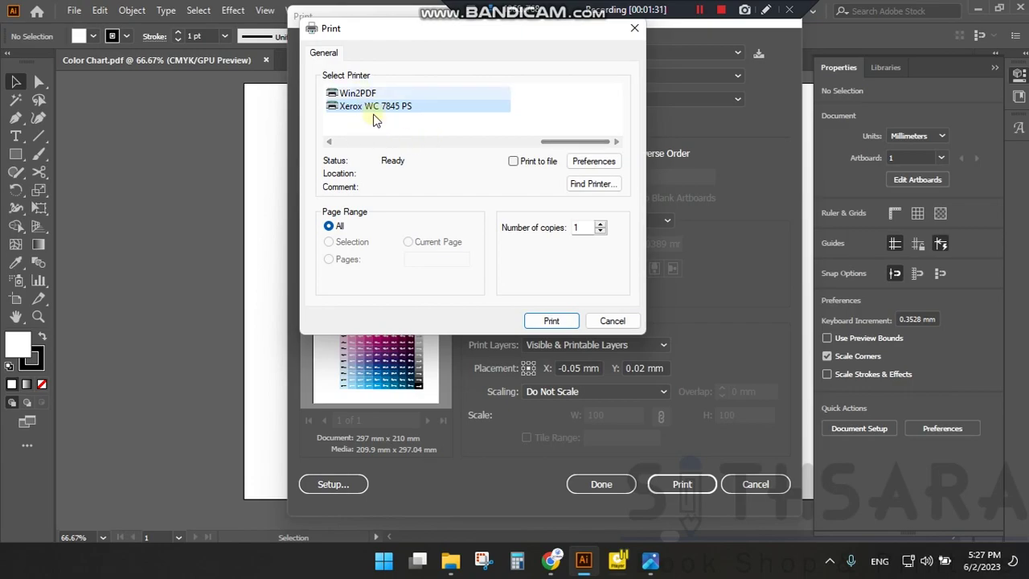
# Step: Set the Xerox printer preferences' Color Correction to Vivid Color
pyautogui.click(599, 160)
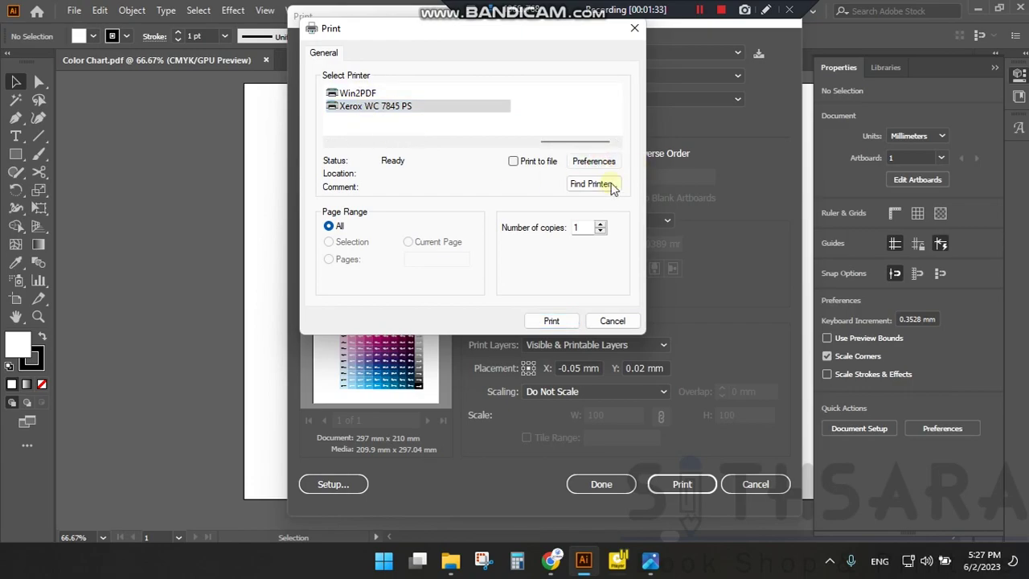
pyautogui.click(417, 166)
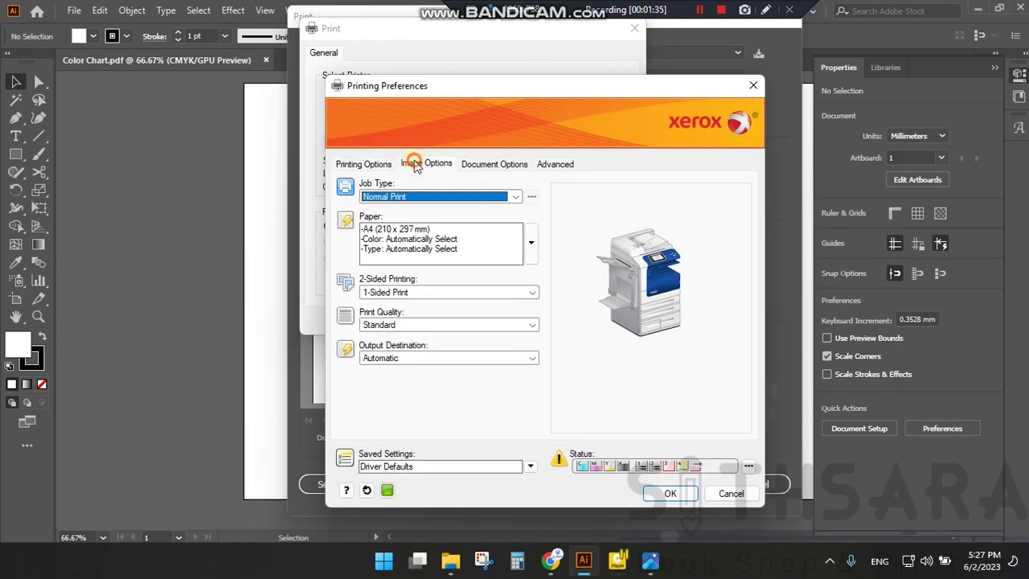
pyautogui.click(530, 253)
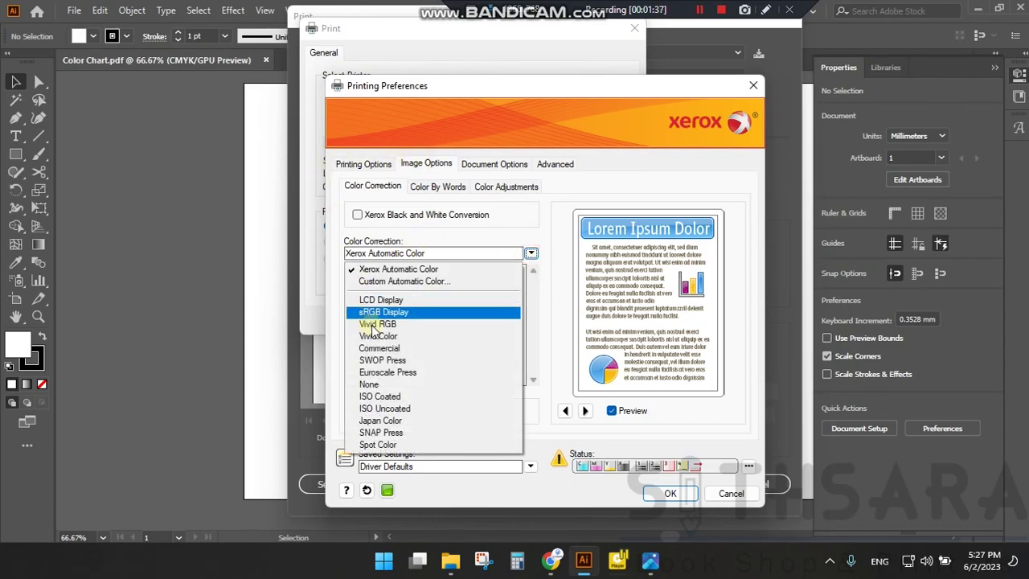
pyautogui.click(394, 341)
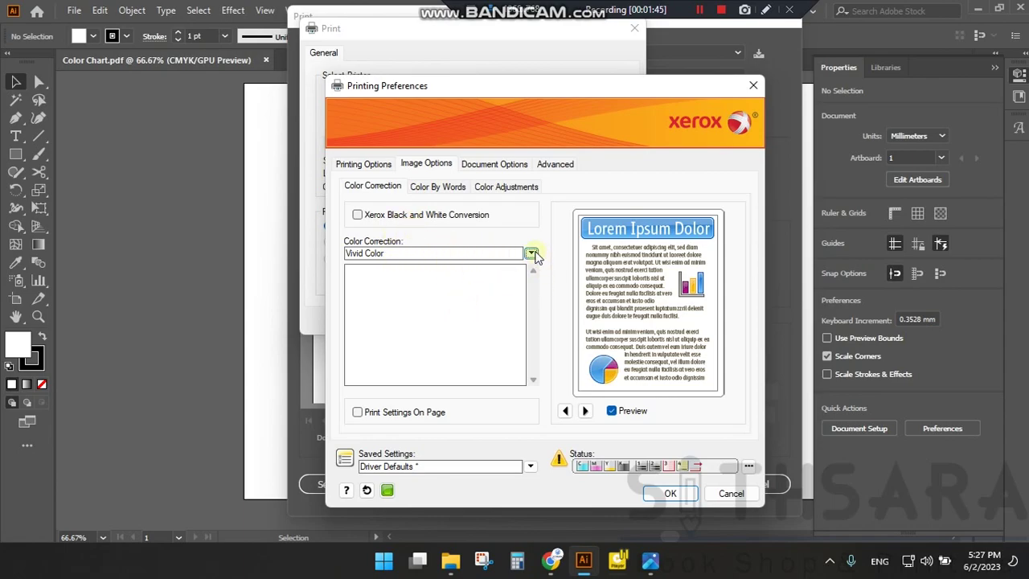
pyautogui.click(531, 254)
pyautogui.click(384, 338)
# Step: Set Print Quality to High Resolution and confirm the printer setup
pyautogui.click(383, 164)
pyautogui.click(371, 330)
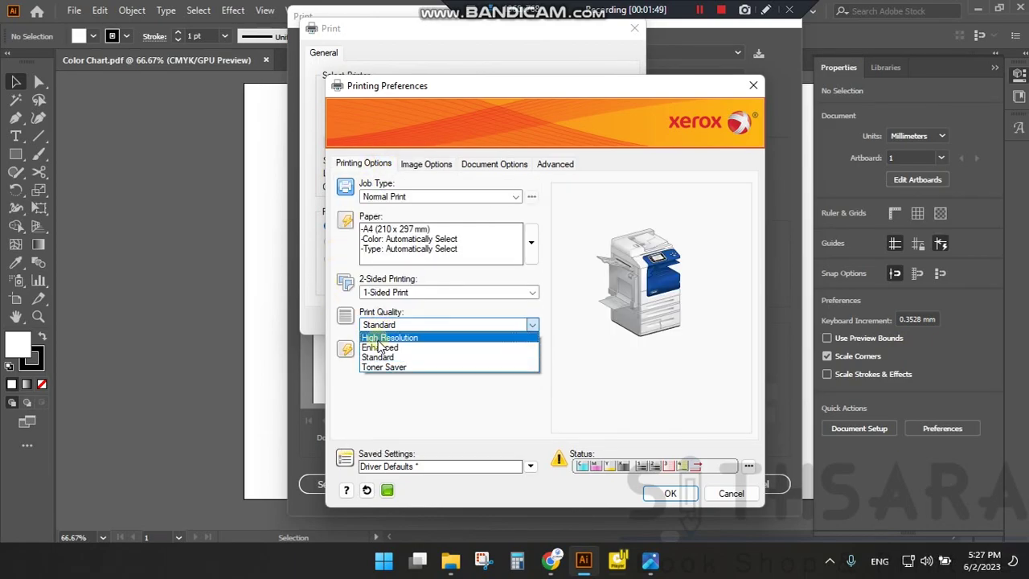
pyautogui.click(381, 338)
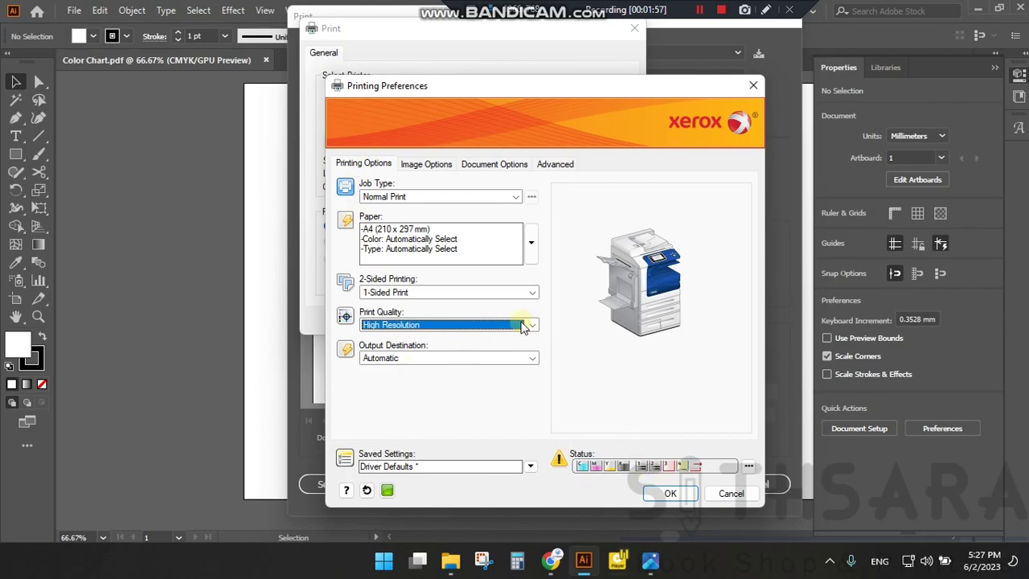
pyautogui.click(667, 494)
pyautogui.click(551, 319)
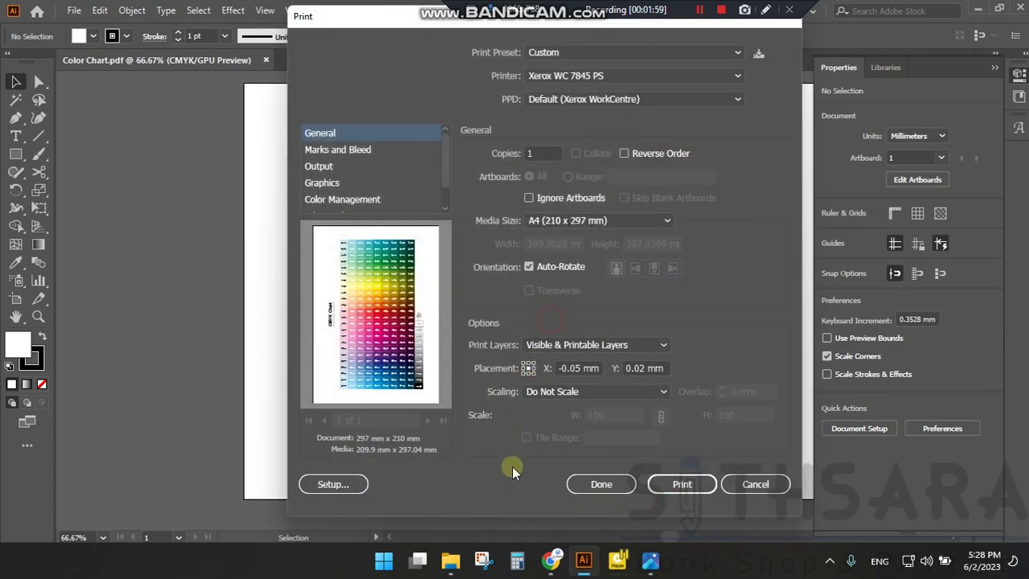
# Step: Print the CMYK Chart on the Xerox WC 7845 PS
pyautogui.click(696, 476)
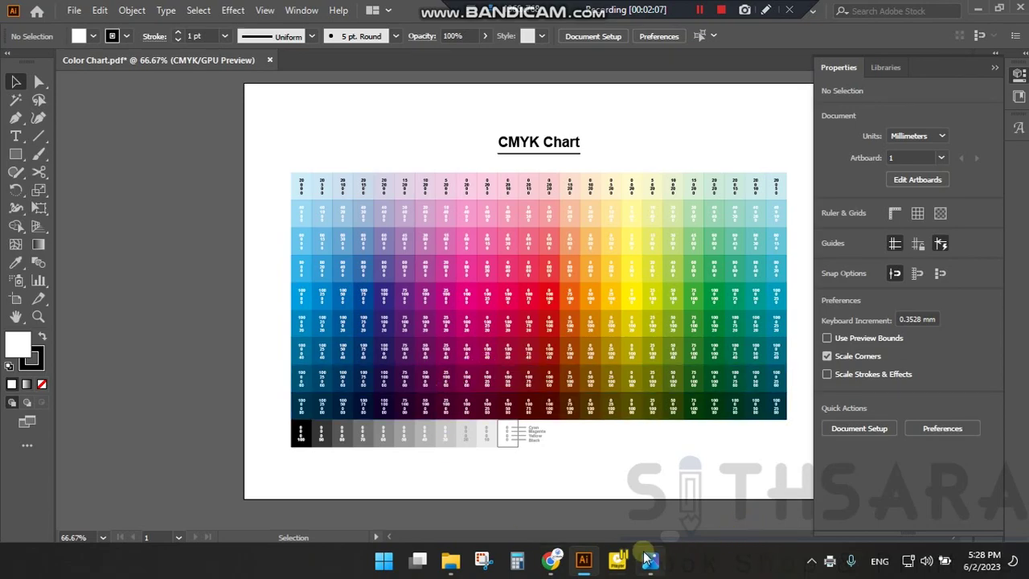
pyautogui.moveTo(650, 559)
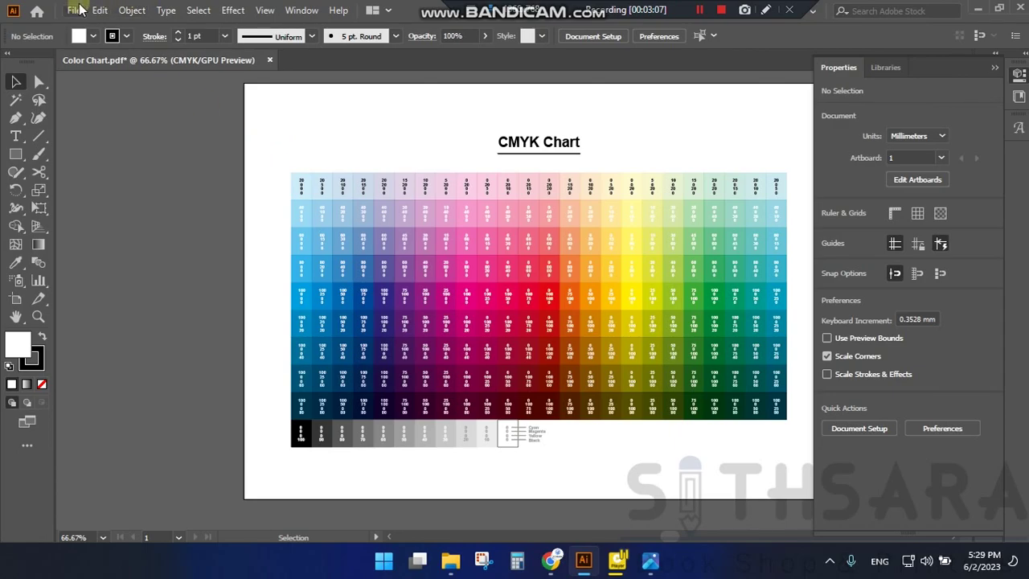
# Step: Create a new A4 print document, Untitled-2
pyautogui.click(74, 10)
pyautogui.click(90, 28)
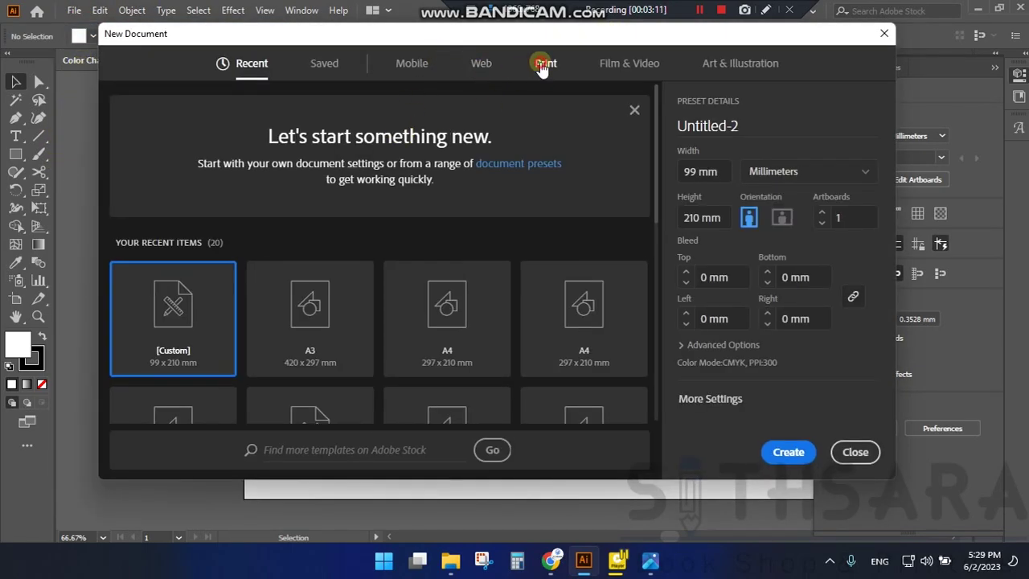
pyautogui.click(544, 62)
pyautogui.click(344, 173)
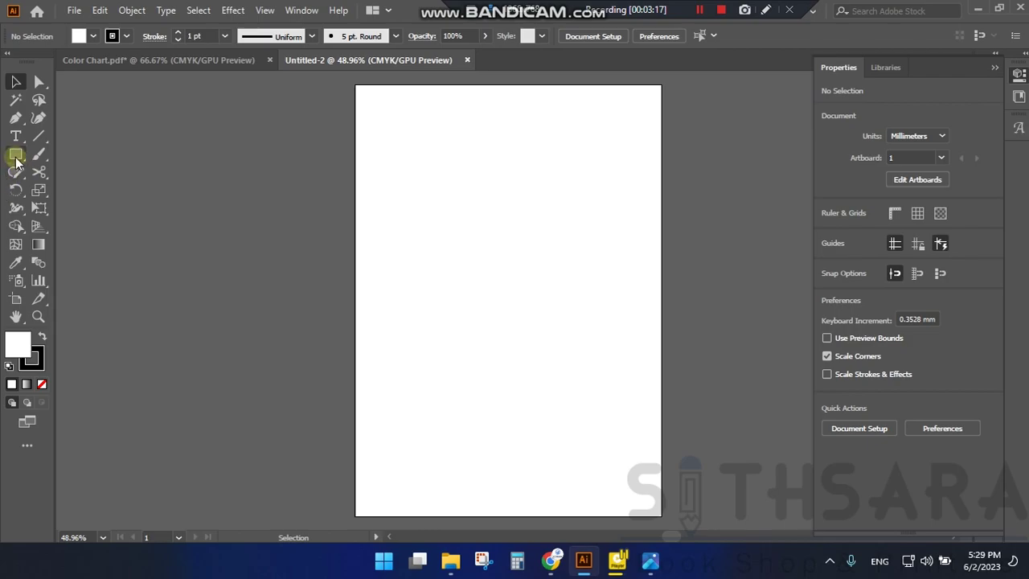
# Step: Draw a tall 27.496 × 177.426 mm rectangle on the left of the page
pyautogui.moveTo(399, 182); pyautogui.dragTo(431, 389)
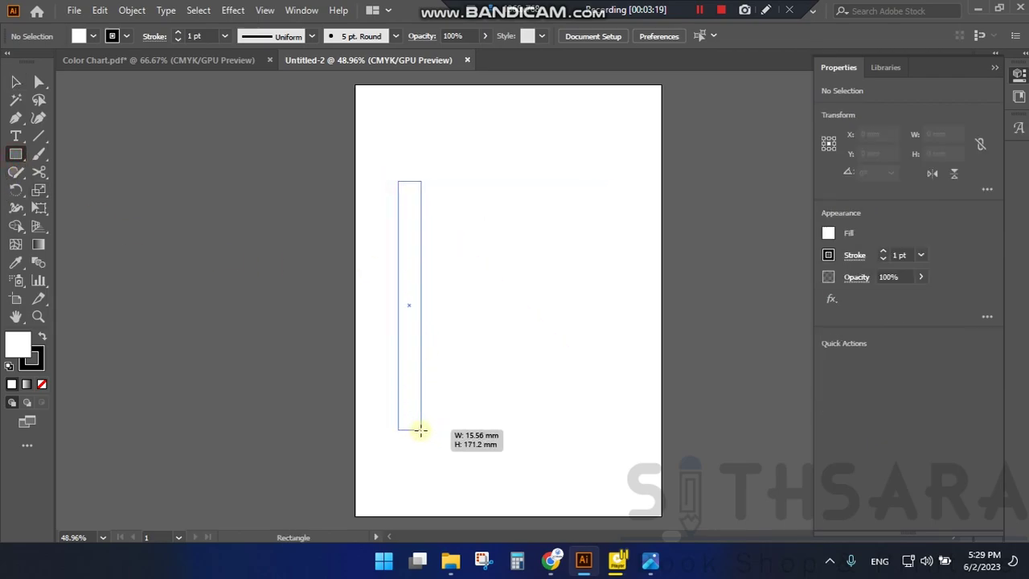
pyautogui.moveTo(421, 431); pyautogui.dragTo(439, 438)
pyautogui.press('v')
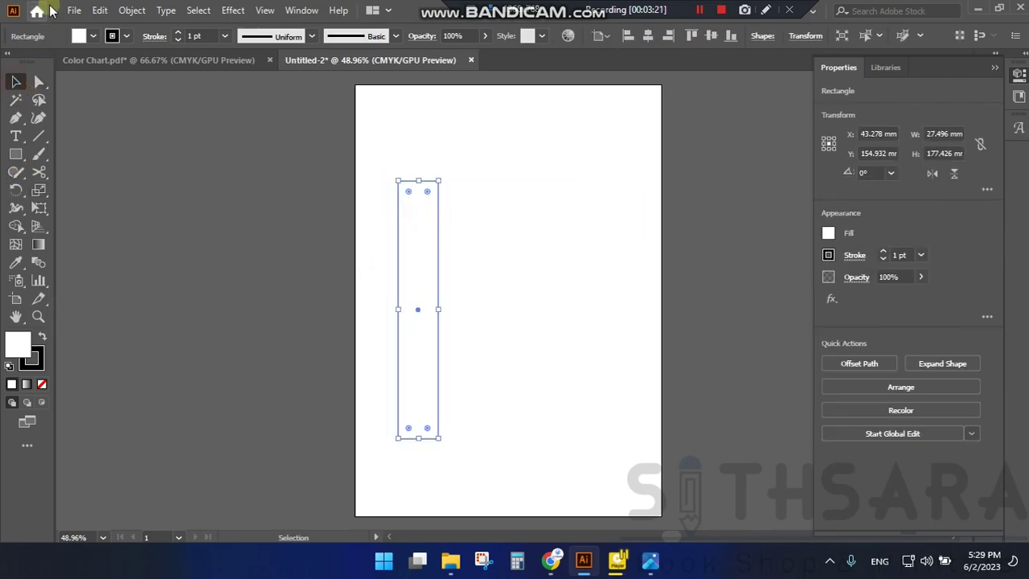
# Step: Fill the rectangle with CMYK Blue and duplicate it into four evenly spaced bars
pyautogui.click(93, 36)
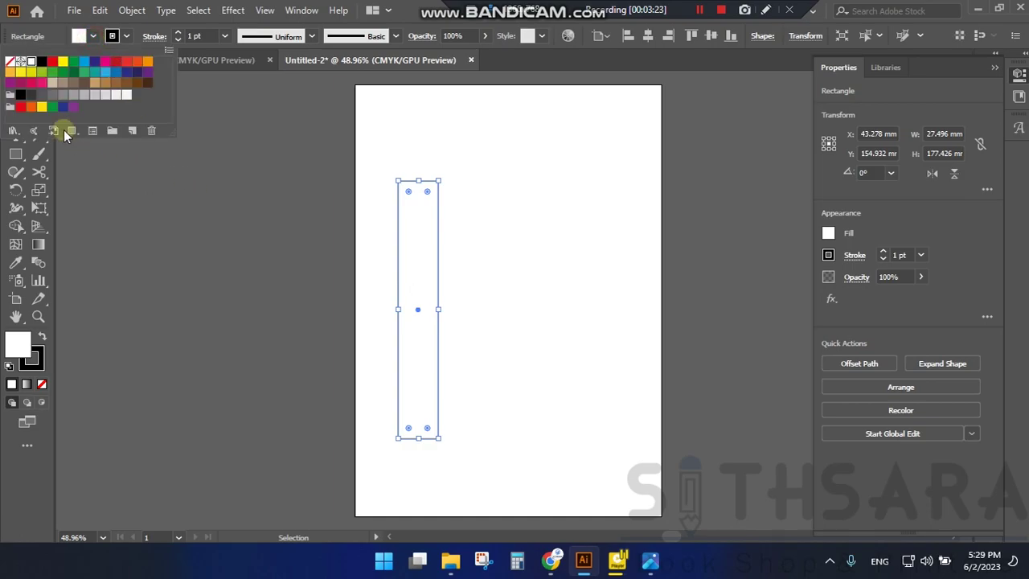
pyautogui.click(94, 62)
pyautogui.click(437, 273)
pyautogui.moveTo(423, 260); pyautogui.dragTo(478, 268)
pyautogui.hotkey('ctrl', 'd')
pyautogui.hotkey('ctrl', 'd')
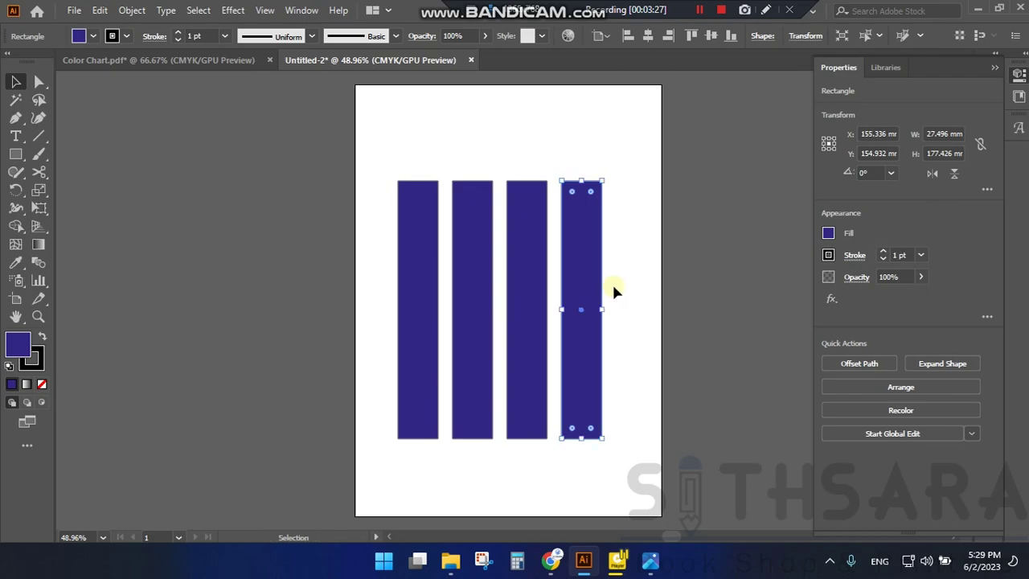
pyautogui.click(733, 182)
pyautogui.click(432, 236)
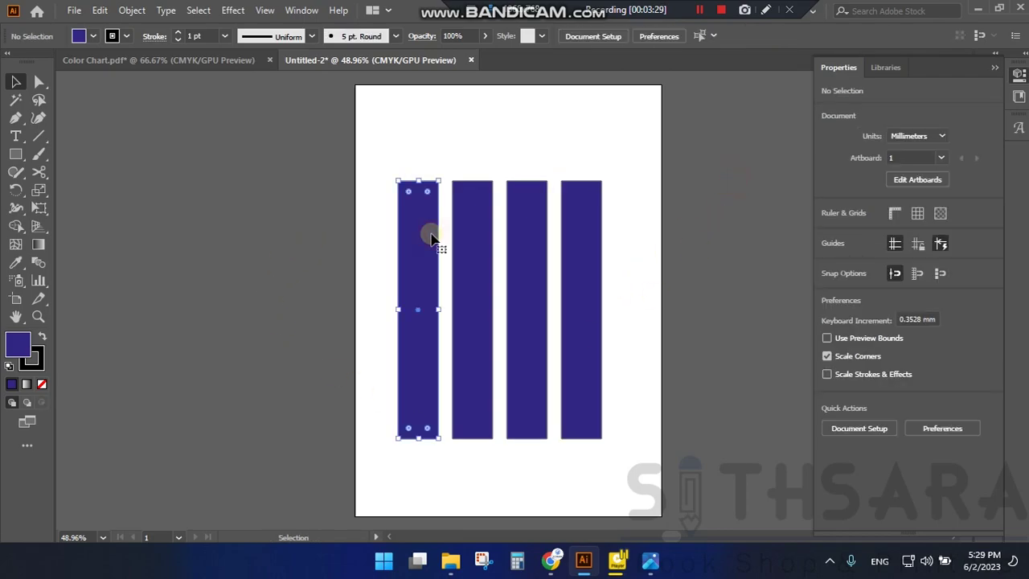
# Step: Fill the leftmost bar red in Color Picker with C 0, M 100, Y 100, web-only colours off
pyautogui.doubleClick(17, 344)
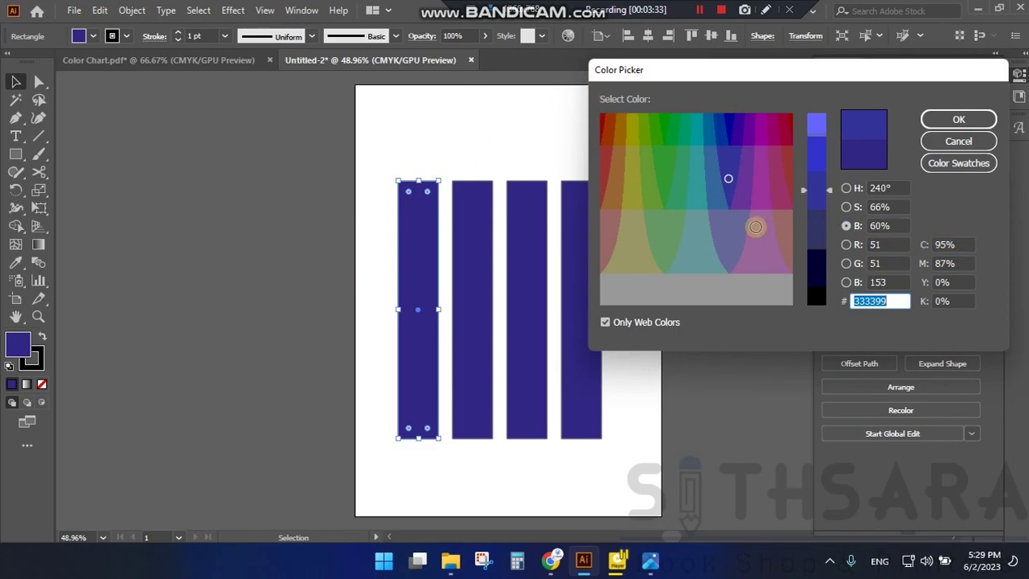
pyautogui.click(624, 326)
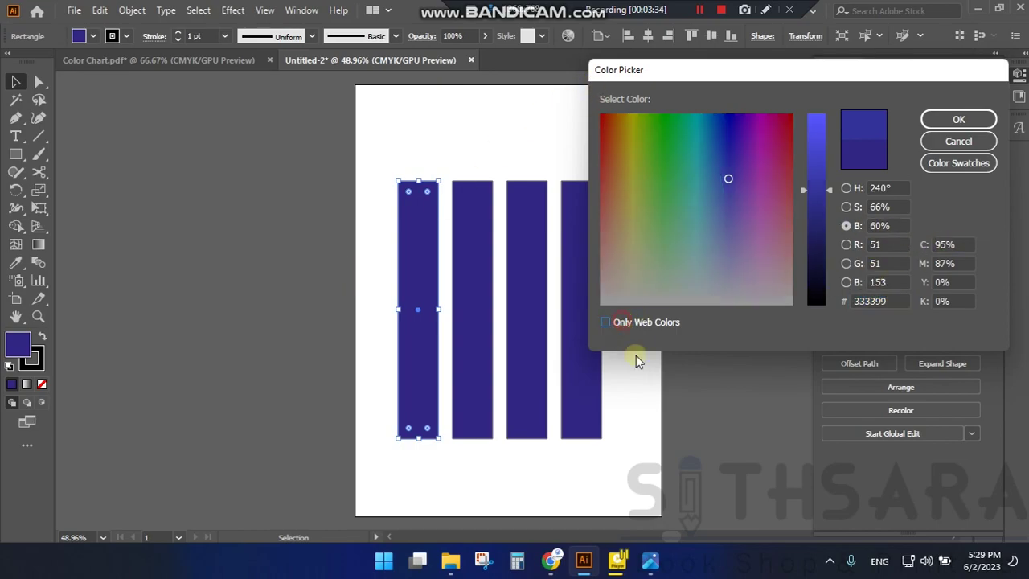
pyautogui.click(955, 245)
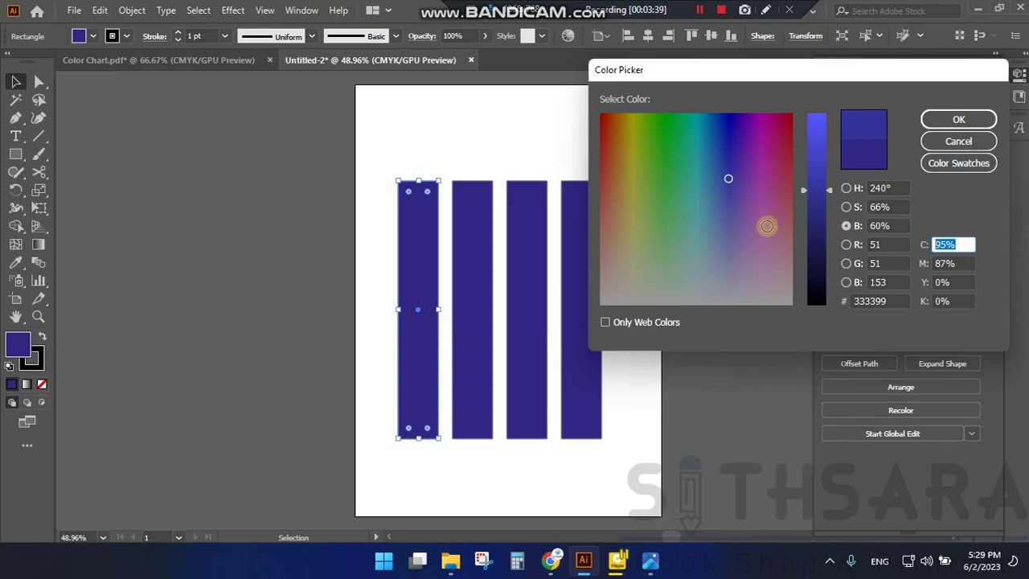
pyautogui.write('0')
pyautogui.press('Tab')
pyautogui.write('1')
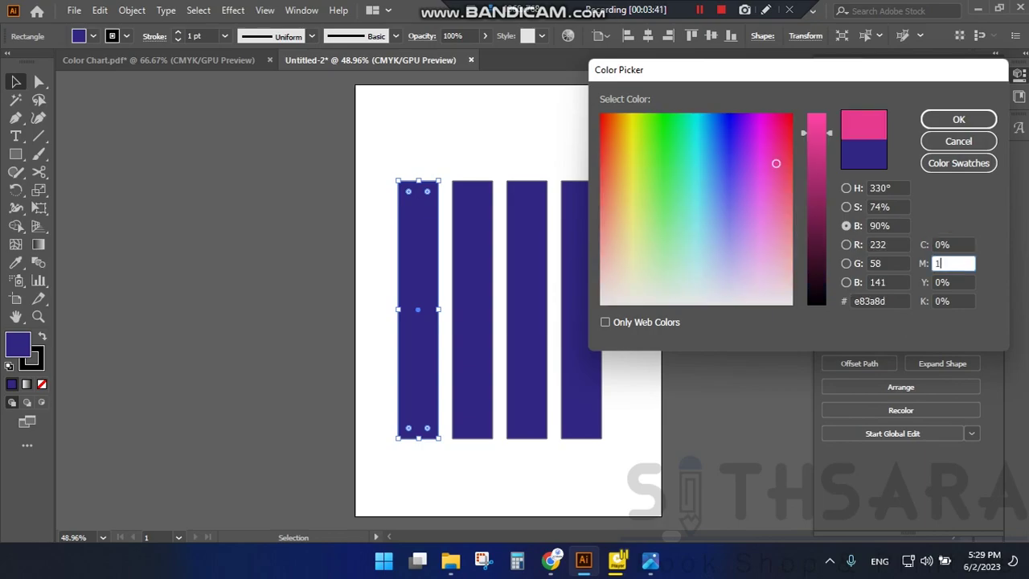
pyautogui.press('Tab')
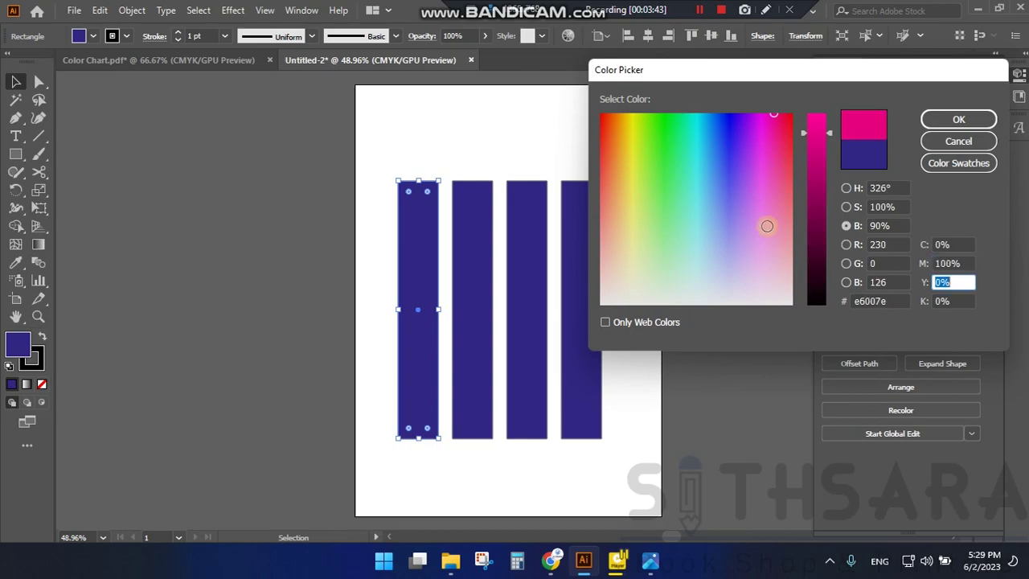
pyautogui.press('Return')
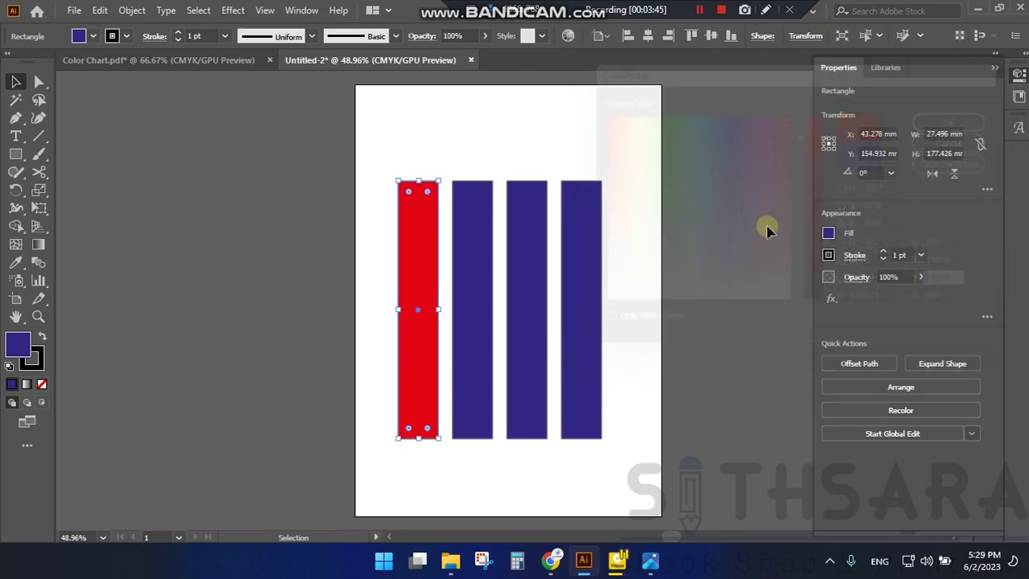
pyautogui.click(617, 297)
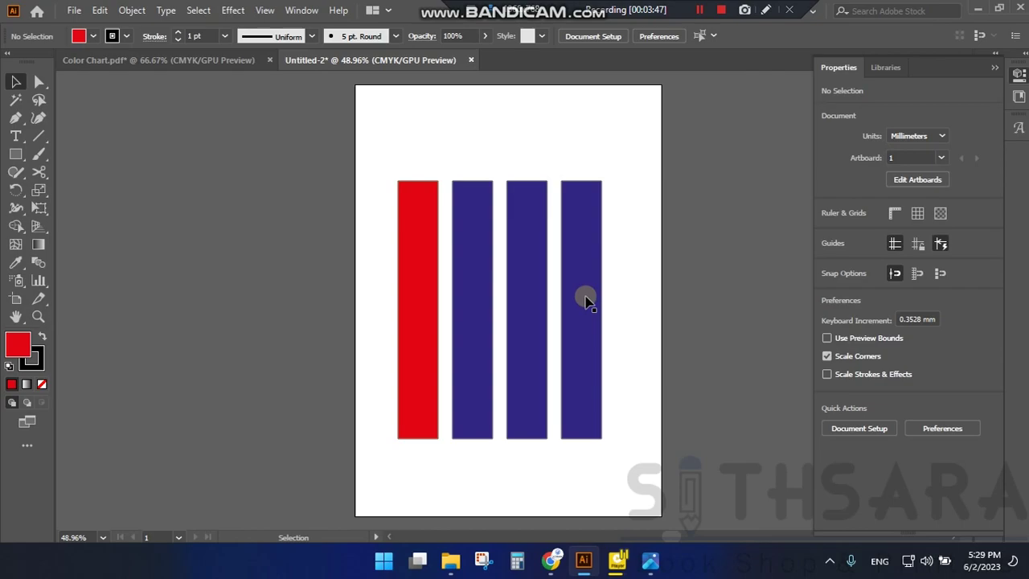
# Step: Fill the second bar green in Color Picker with C 75, M 0, Y 100, K 0
pyautogui.click(472, 233)
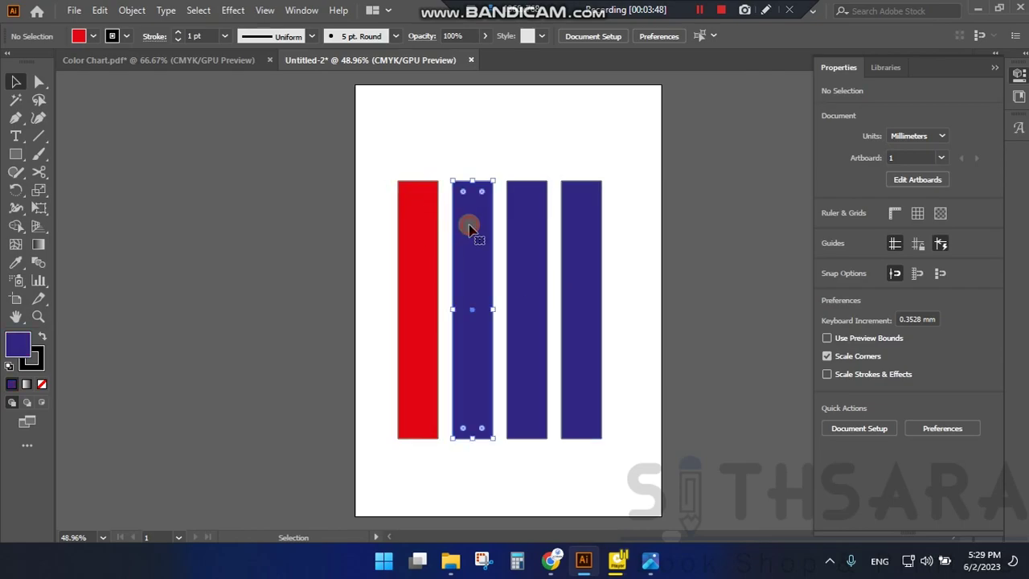
pyautogui.doubleClick(24, 347)
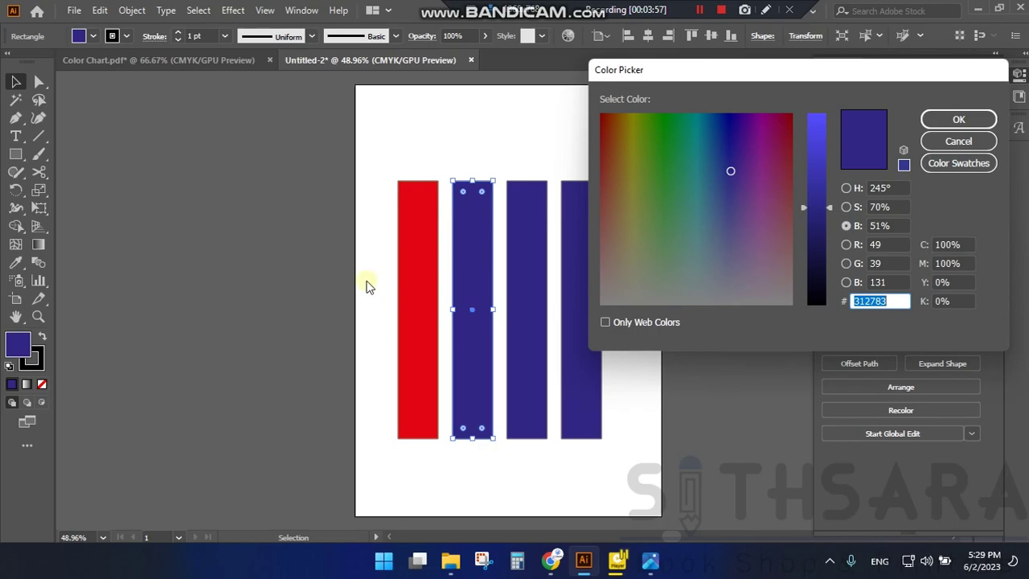
pyautogui.click(956, 244)
pyautogui.write('7')
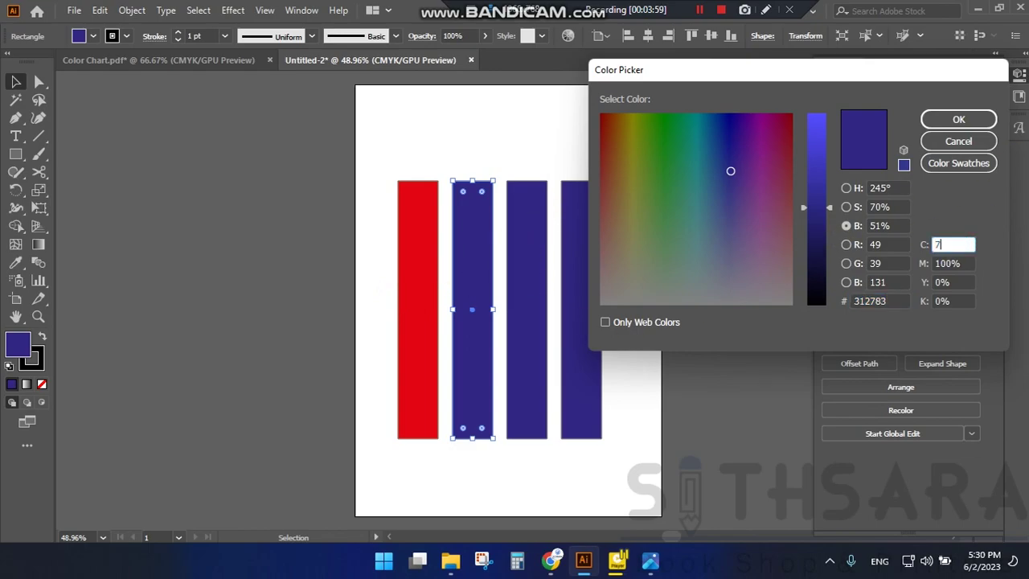
pyautogui.press('Tab')
pyautogui.write('0')
pyautogui.press('Tab')
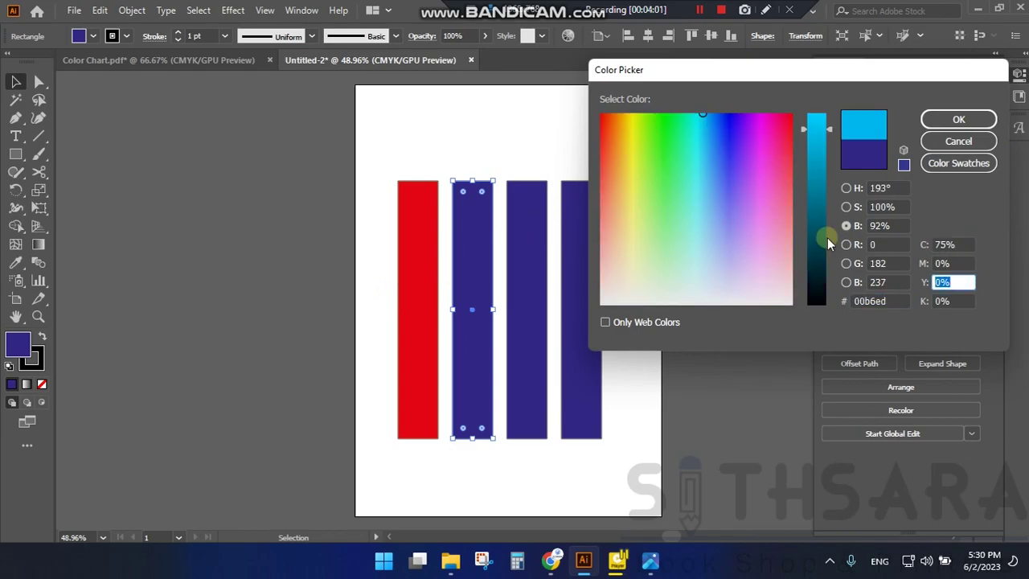
pyautogui.write('100')
pyautogui.press('Tab')
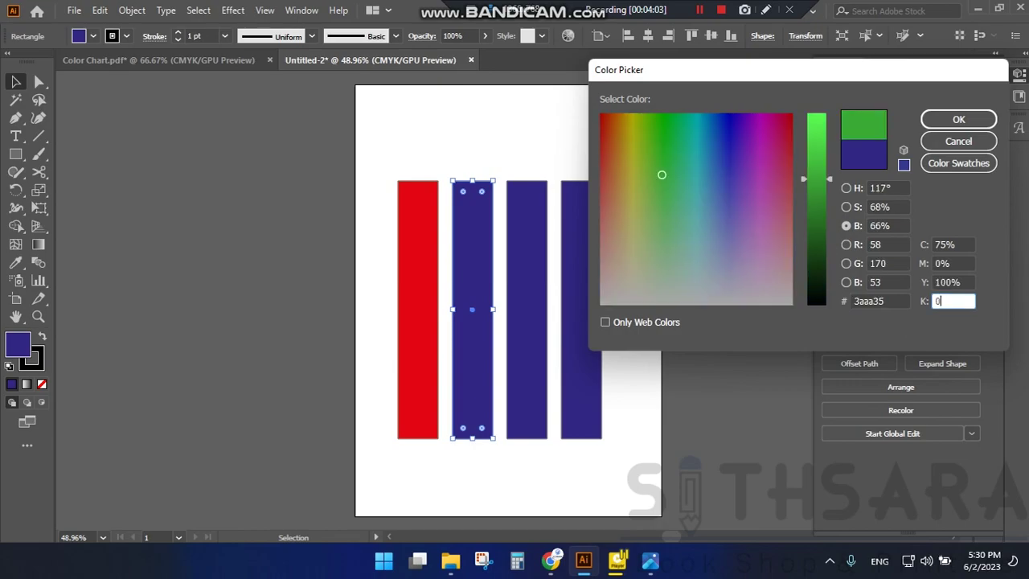
pyautogui.press('Return')
pyautogui.click(317, 168)
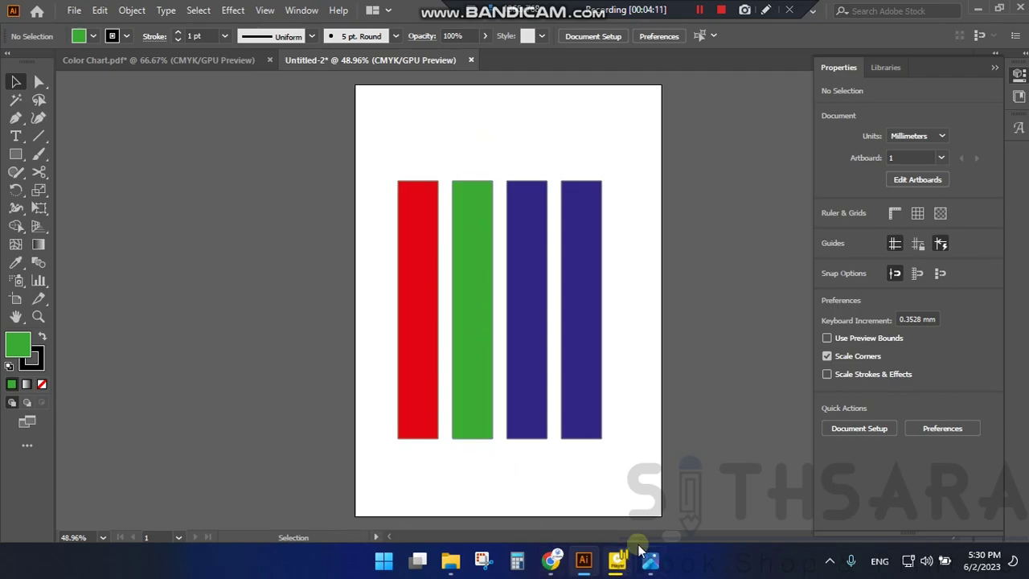
pyautogui.click(482, 289)
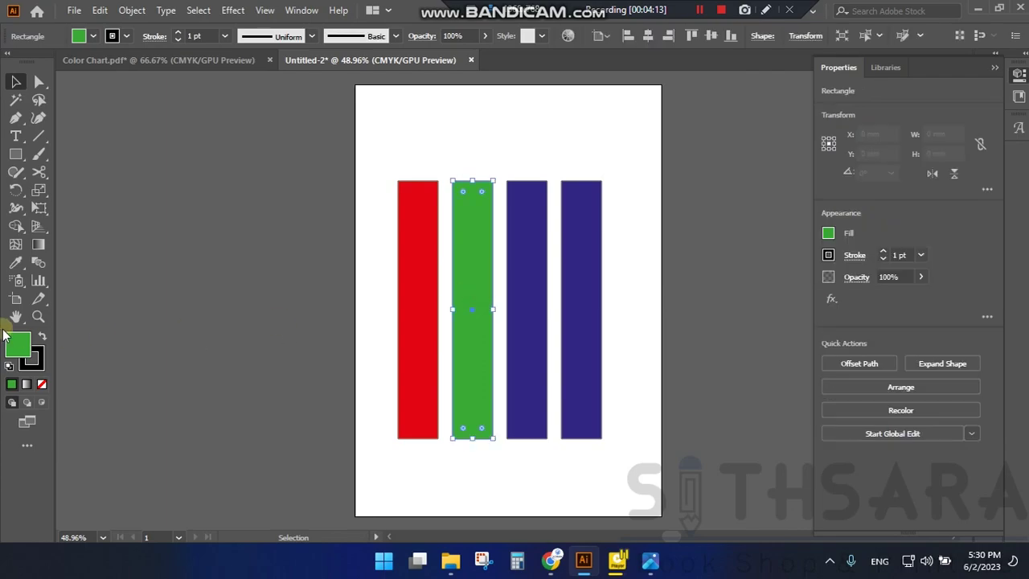
pyautogui.doubleClick(18, 344)
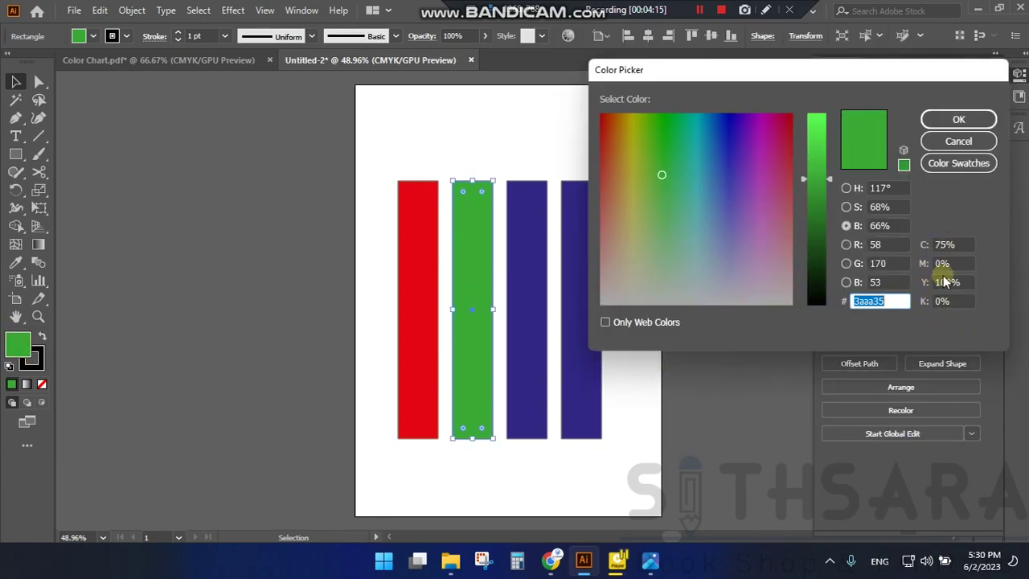
pyautogui.click(957, 141)
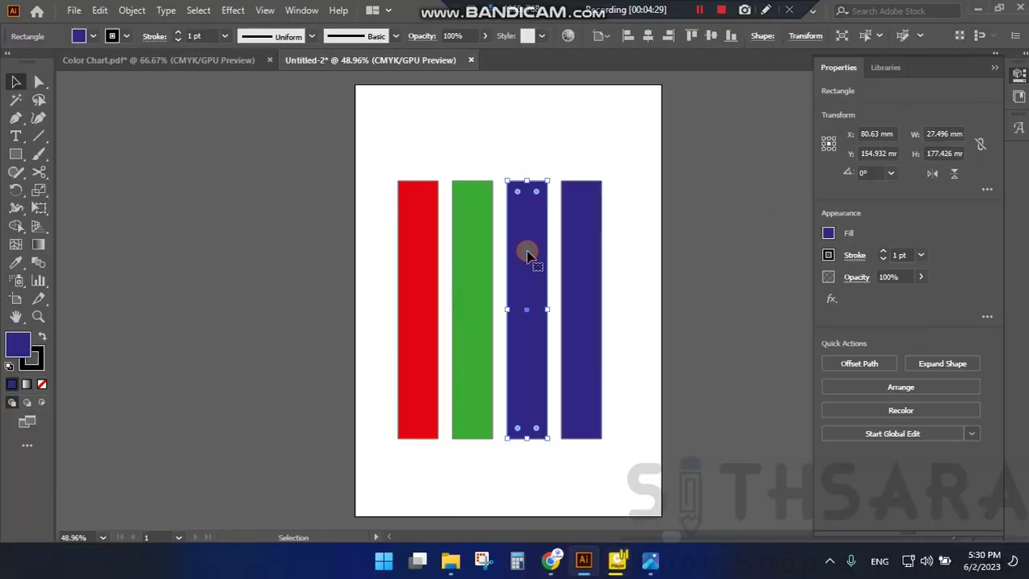
# Step: Fill the third bar a medium blue in Color Picker with C 100 and M 50
pyautogui.doubleClick(17, 344)
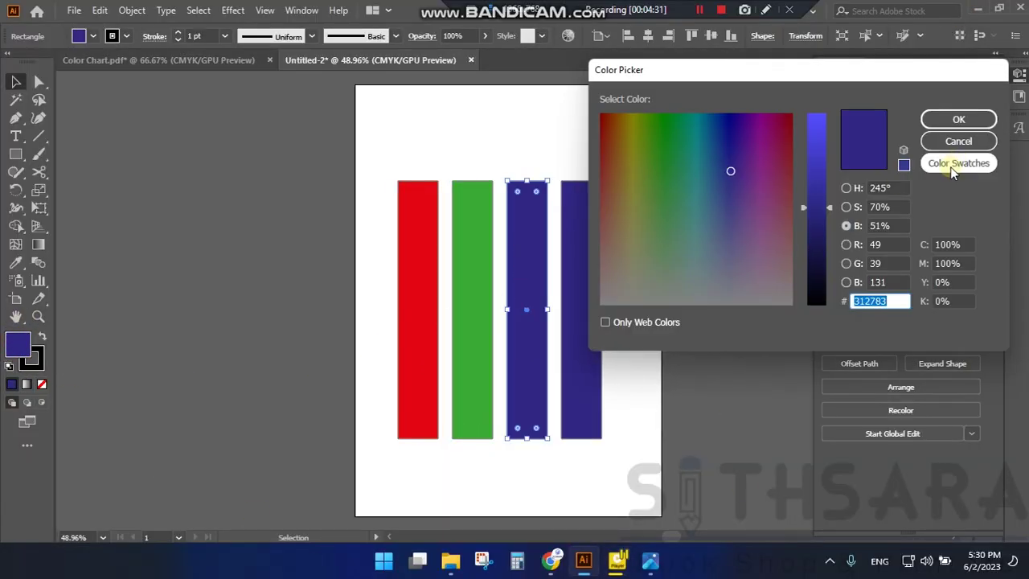
pyautogui.click(954, 244)
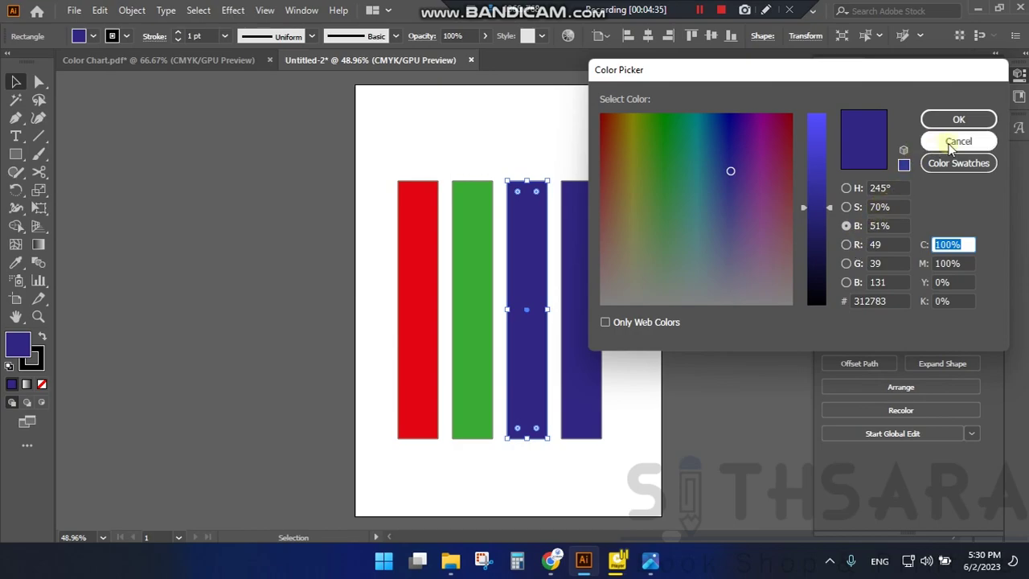
pyautogui.write('100')
pyautogui.press('Tab')
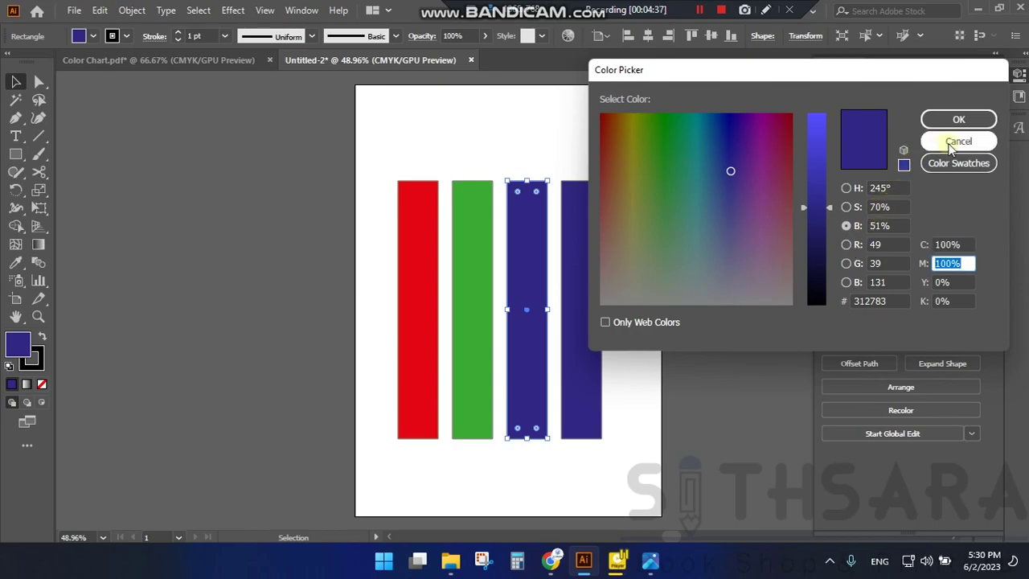
pyautogui.write('0')
pyautogui.press('Tab')
pyautogui.press('Return')
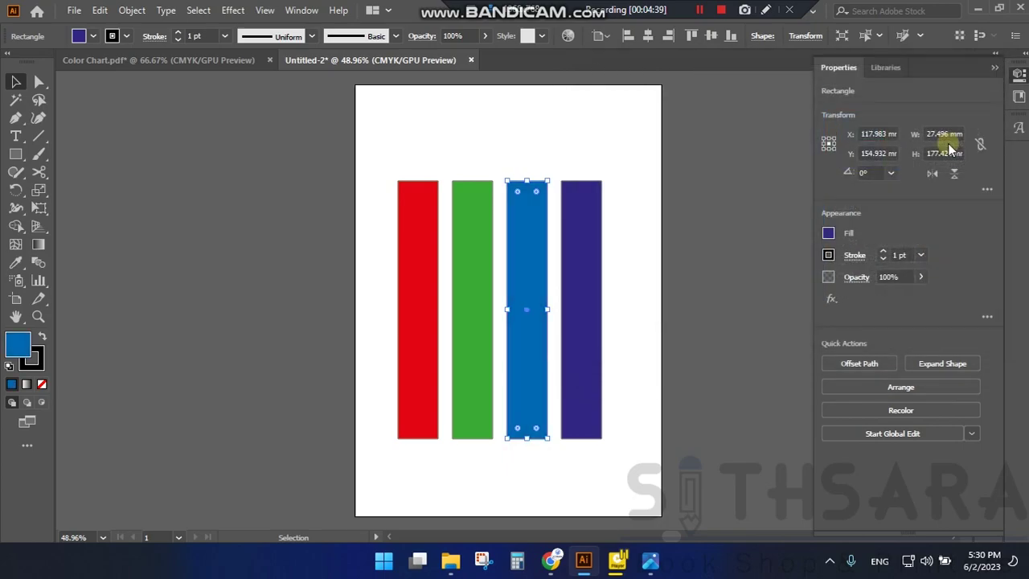
pyautogui.click(574, 269)
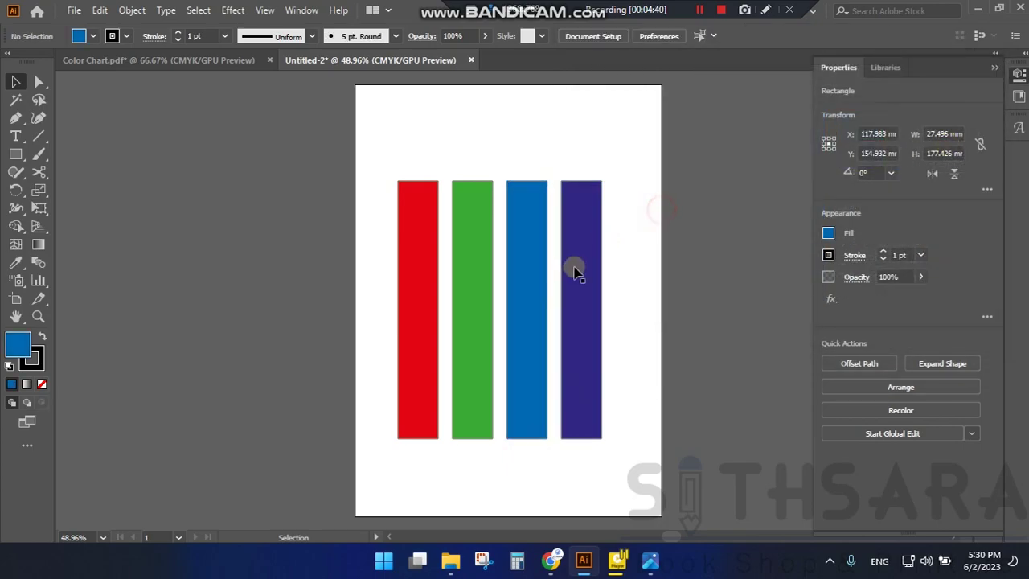
# Step: Fill the fourth bar purple in Color Picker with C 75, M 100, Y 0, K 0
pyautogui.doubleClick(18, 343)
pyautogui.click(962, 245)
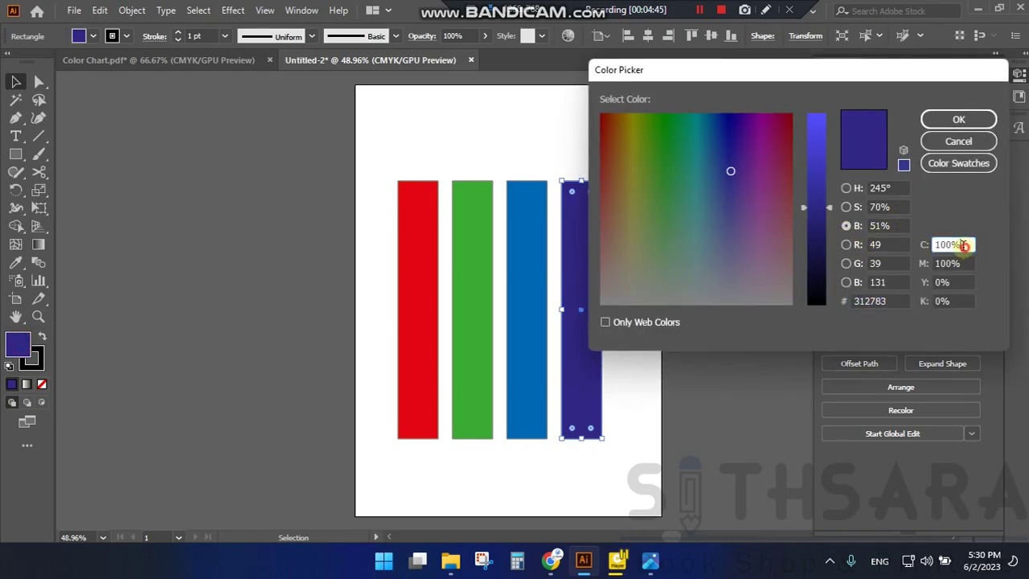
pyautogui.doubleClick(963, 245)
pyautogui.write('75')
pyautogui.press('Tab')
pyautogui.write('100')
pyautogui.press('Tab')
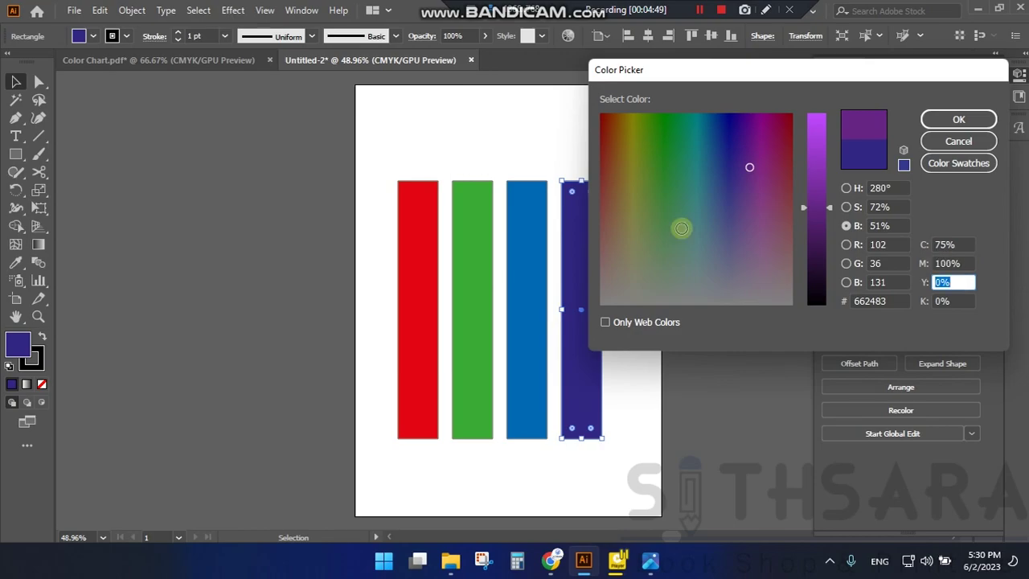
pyautogui.press('Tab')
pyautogui.press('Return')
pyautogui.click(682, 276)
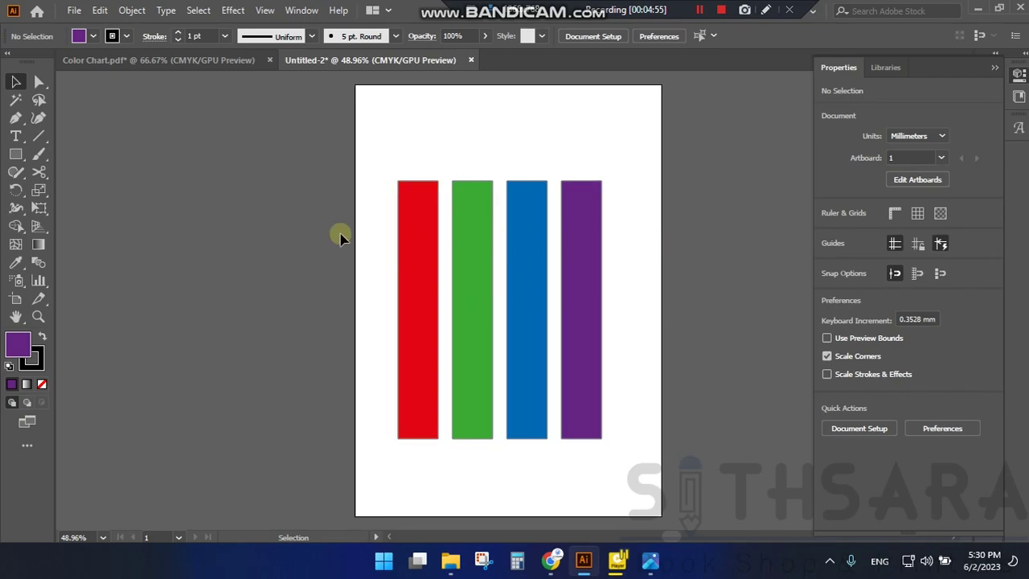
pyautogui.click(426, 209)
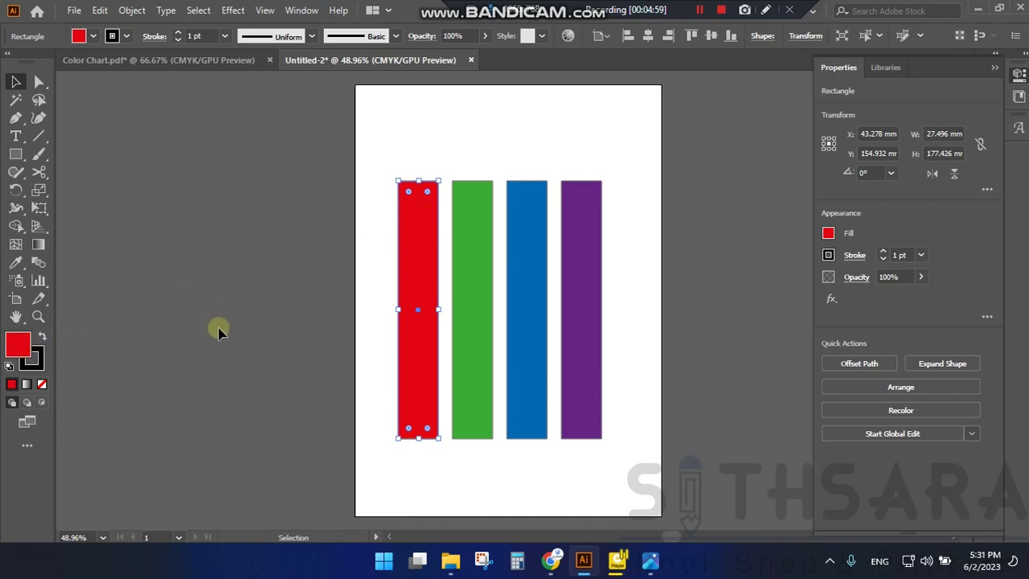